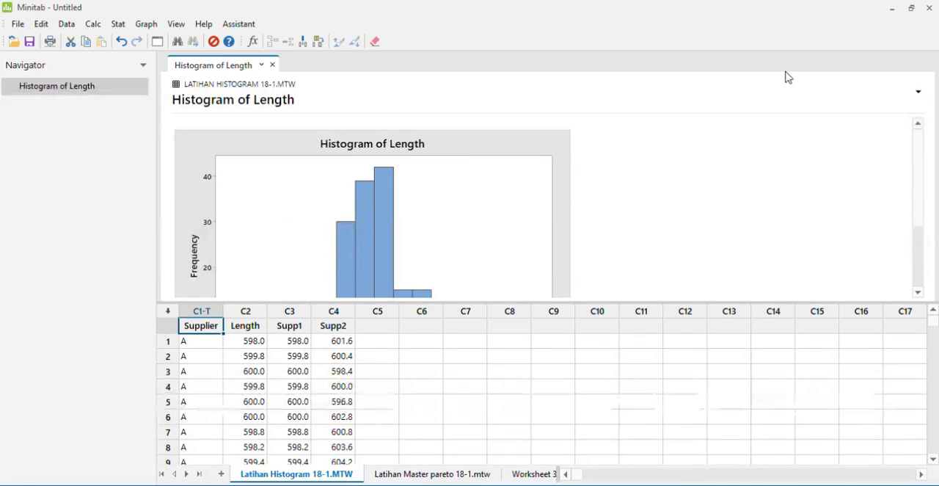
- Create histograms of the Length, Supp1 and Supp2 columns from the Latihan Histogram 18-1 worksheet and review them
left_click_drag(922, 164, 915, 223)
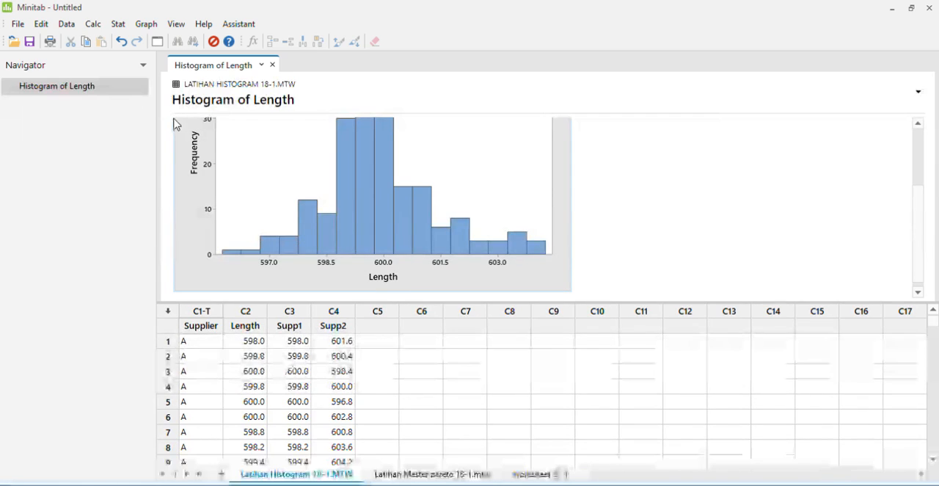
left_click(465, 166)
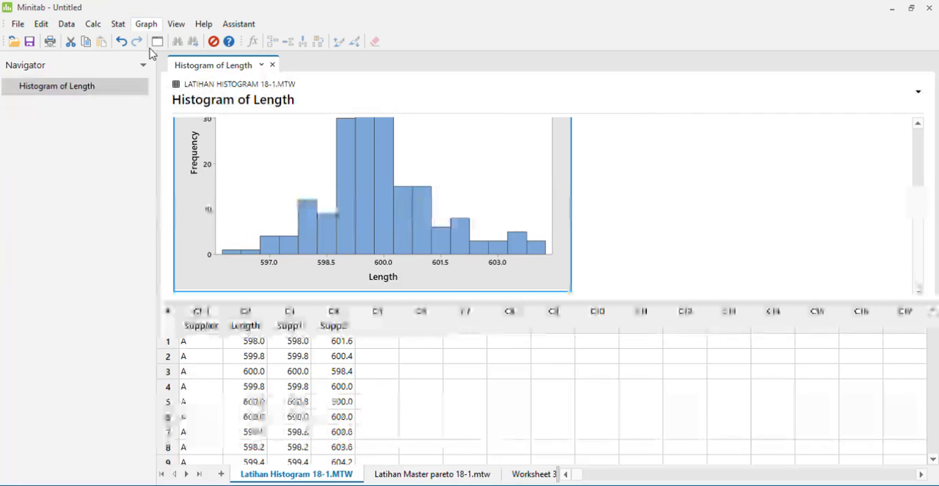
left_click(174, 88)
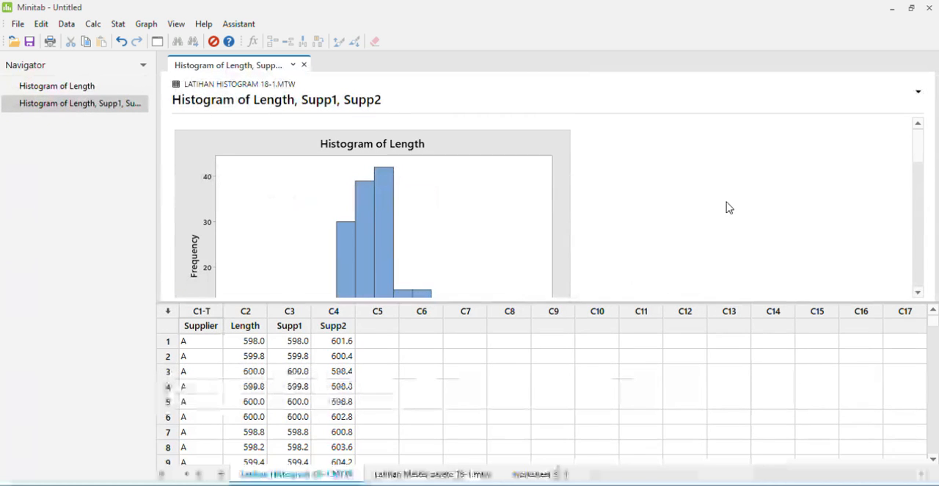
left_click_drag(915, 140, 917, 119)
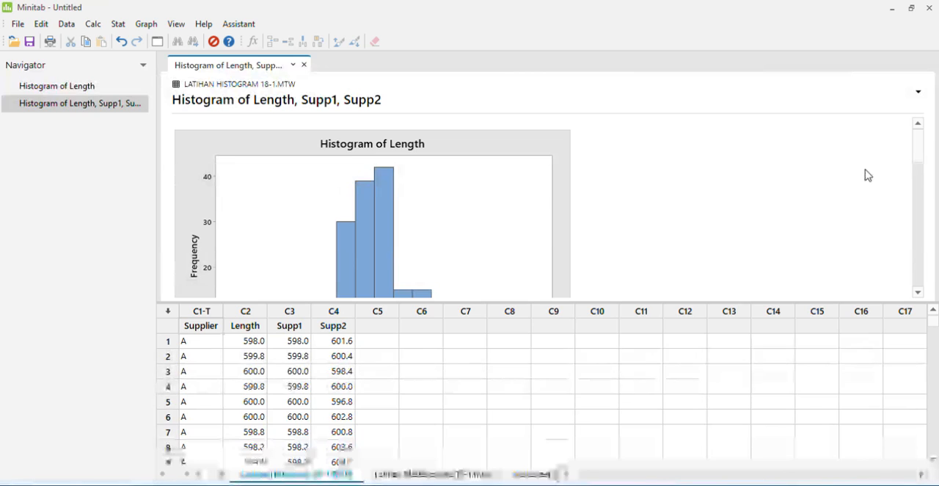
left_click_drag(920, 143, 901, 158)
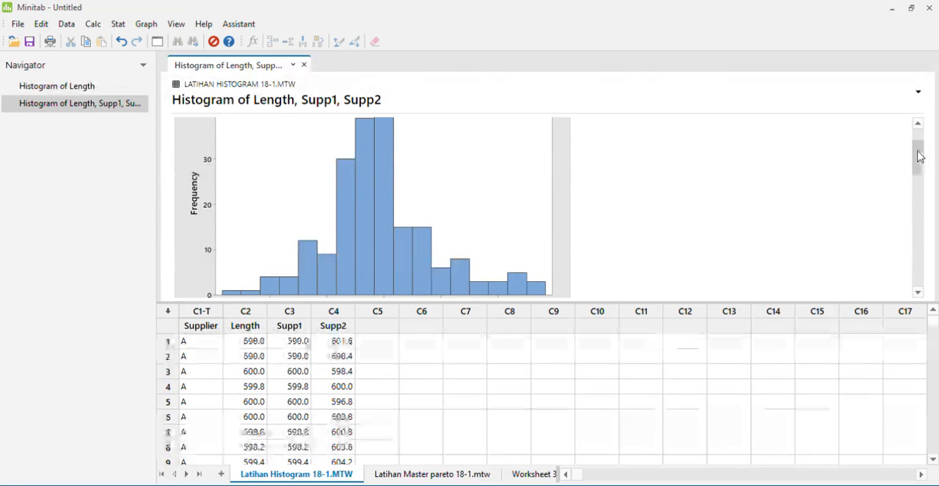
left_click_drag(923, 155, 913, 212)
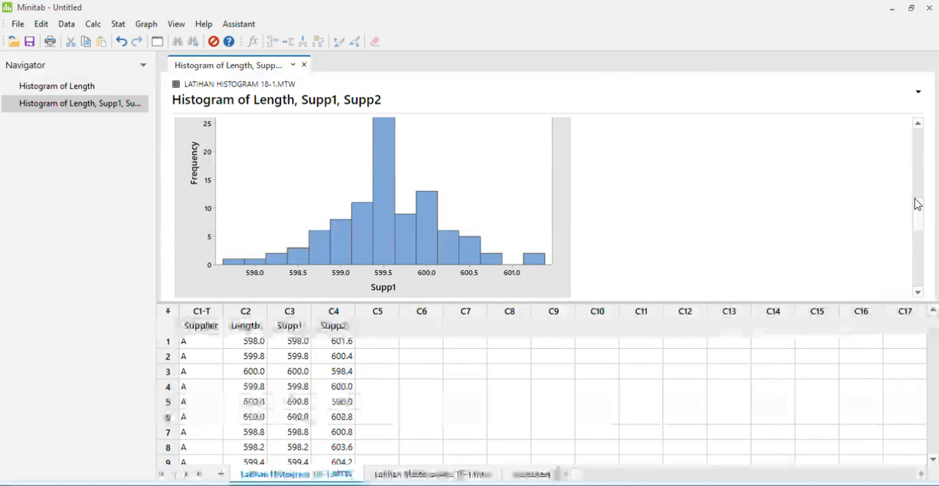
mouse_move(919, 201)
left_mouse_down()
mouse_move(920, 191)
mouse_move(915, 203)
left_mouse_up()
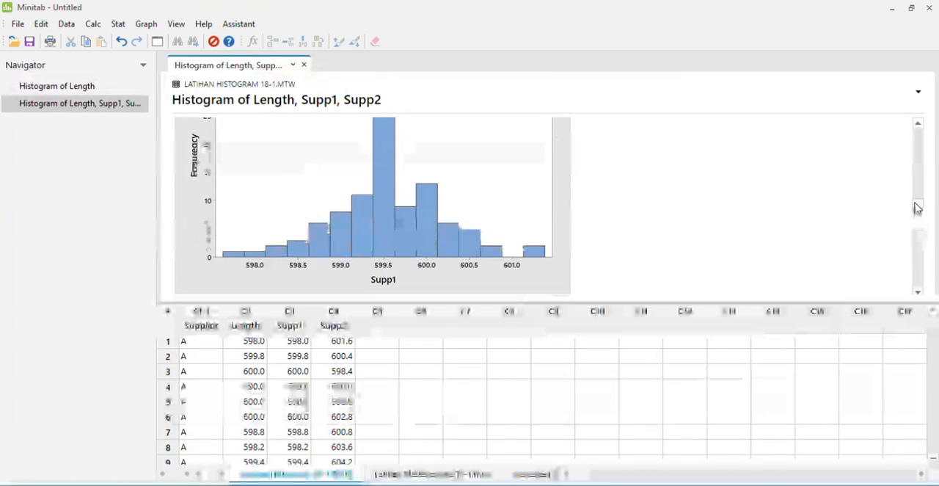
- Create a Pareto chart of Komplin Pelanggan Buah with frequencies from JML1 in the Latihan Master pareto 18-1 worksheet
left_click(432, 465)
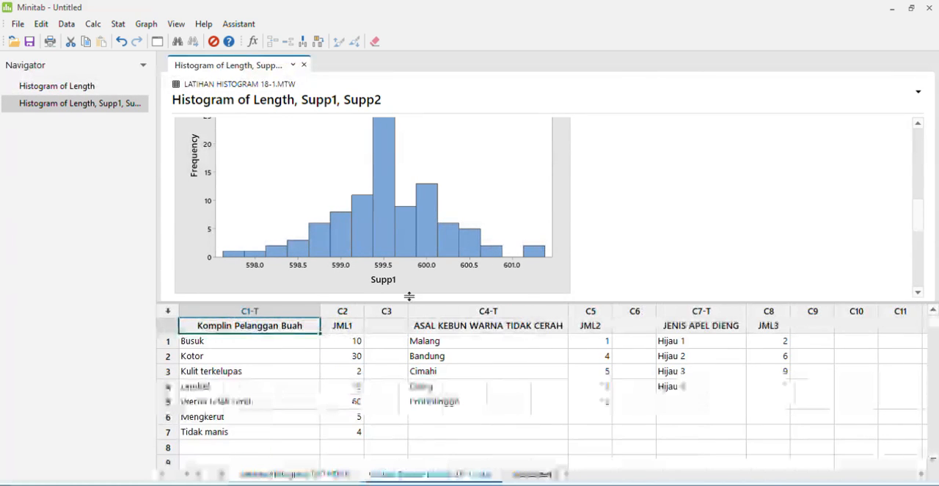
left_click_drag(917, 199, 923, 116)
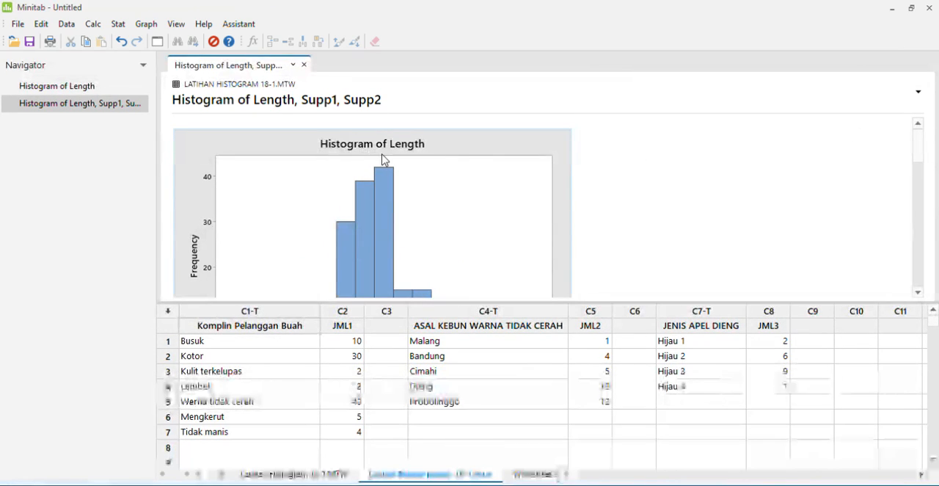
left_click(269, 341)
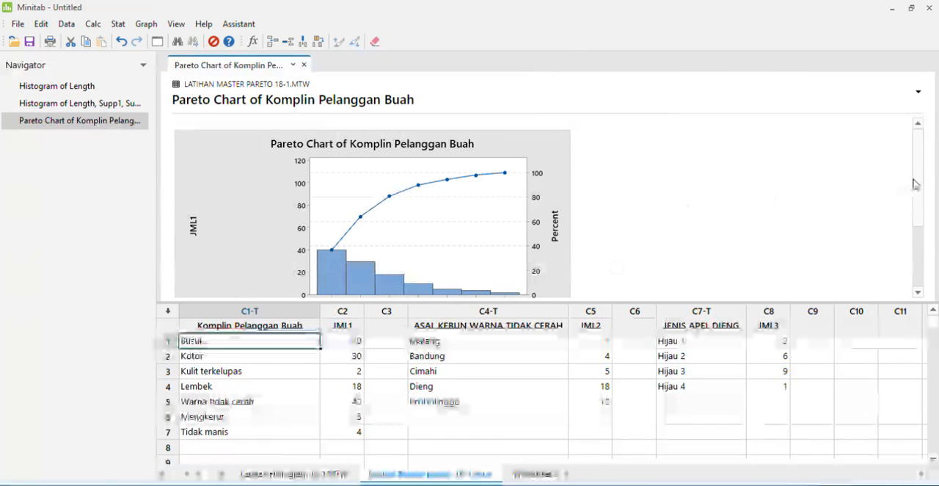
- Create a Pareto chart of ASAL KEBUN WARNA TIDAK CERAH with frequencies from JML2
left_click_drag(915, 183, 922, 213)
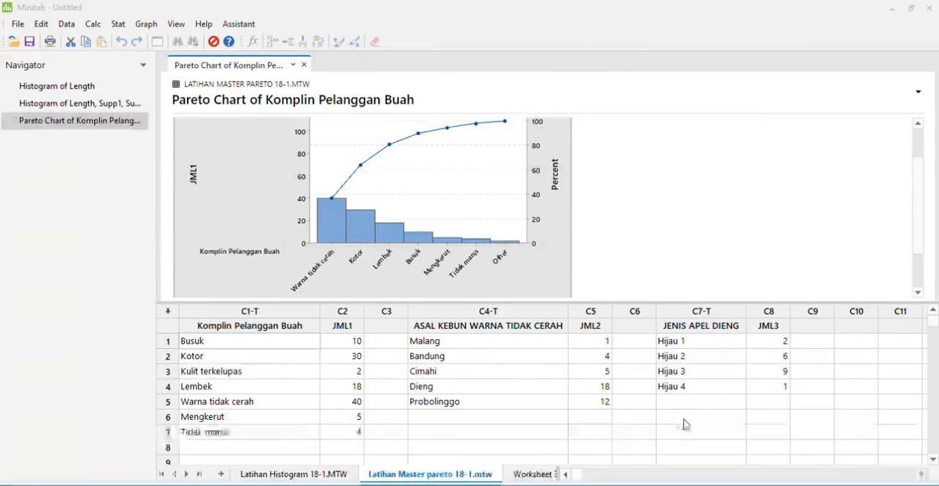
left_click(376, 149)
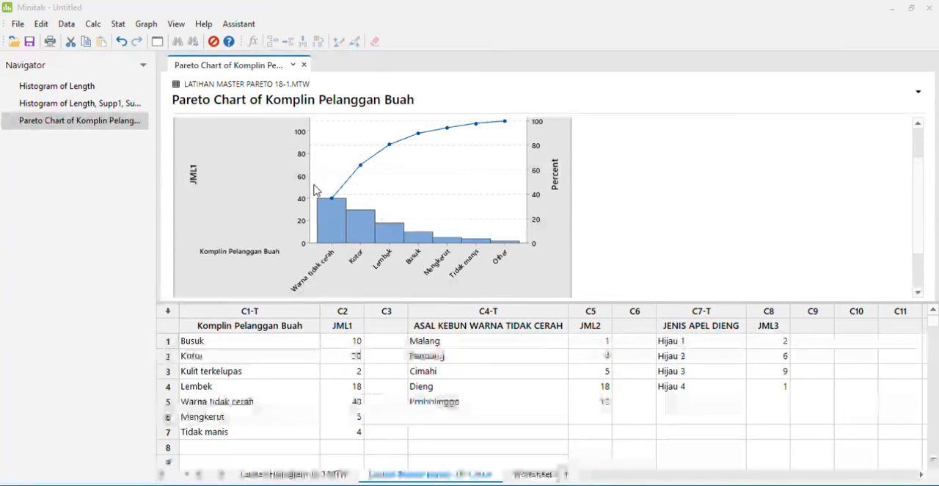
left_click(653, 315)
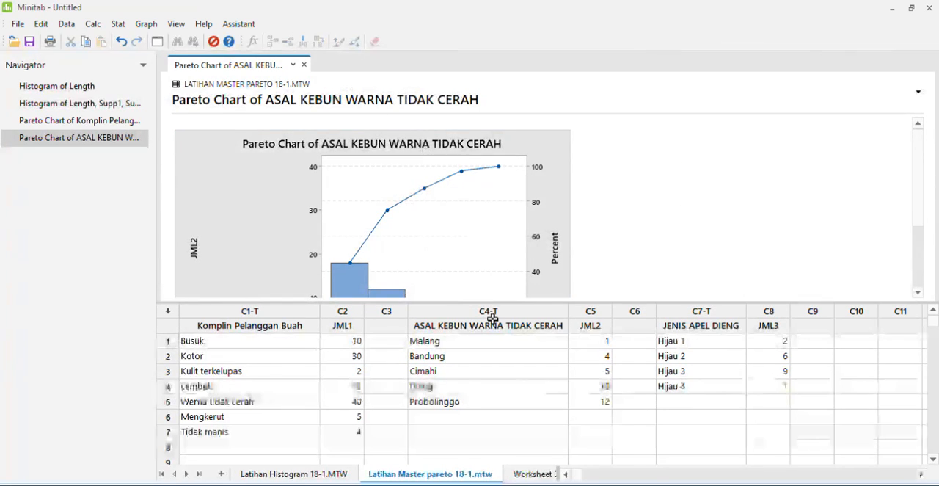
- Create a pie chart of Hobi from Worksheet 3, with the Jumlah column supplying the slice values
left_click(522, 470)
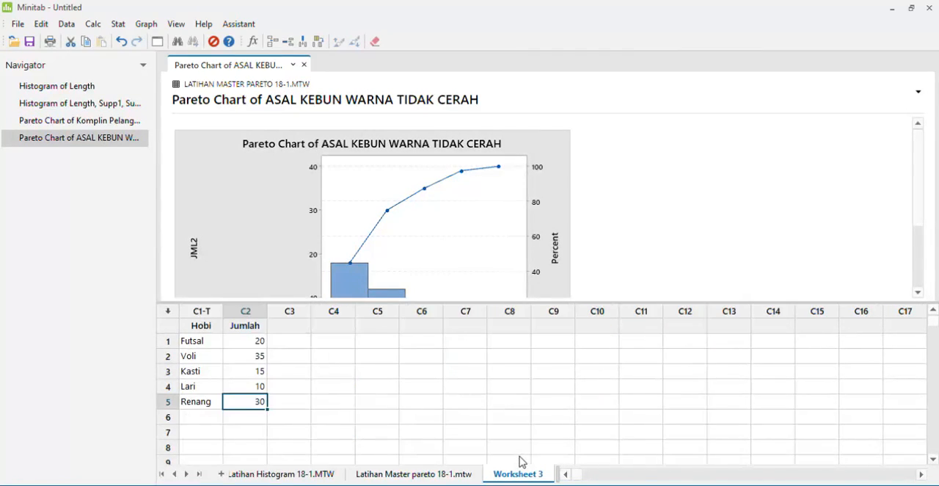
left_click(217, 339)
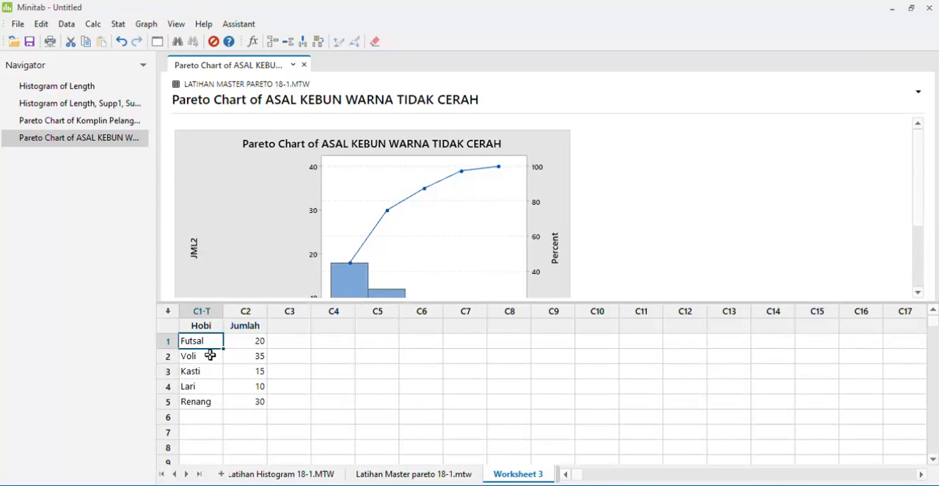
left_click(221, 355)
left_click(216, 371)
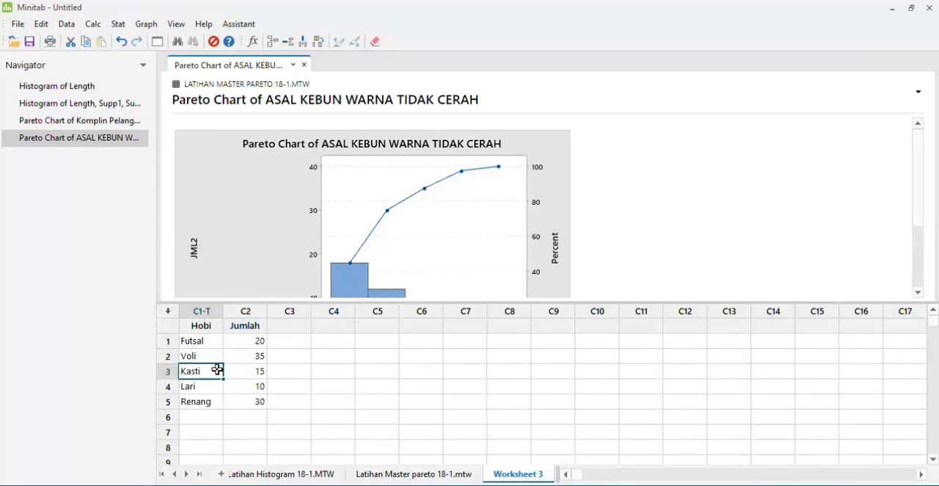
left_click(215, 384)
left_click(214, 400)
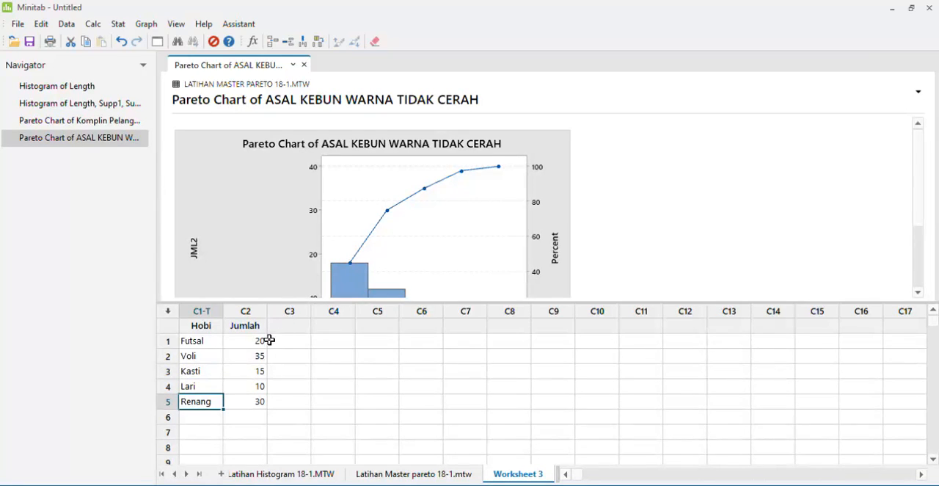
left_click(269, 340)
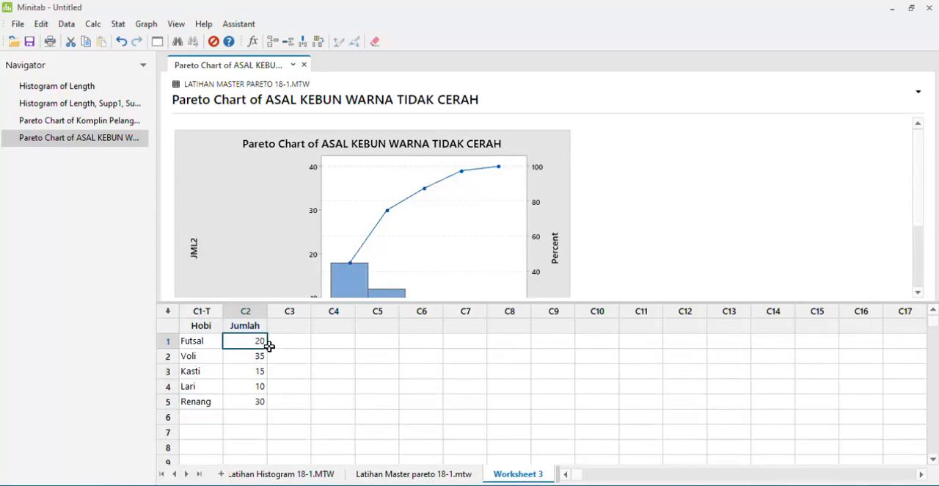
left_click(268, 354)
left_click(264, 370)
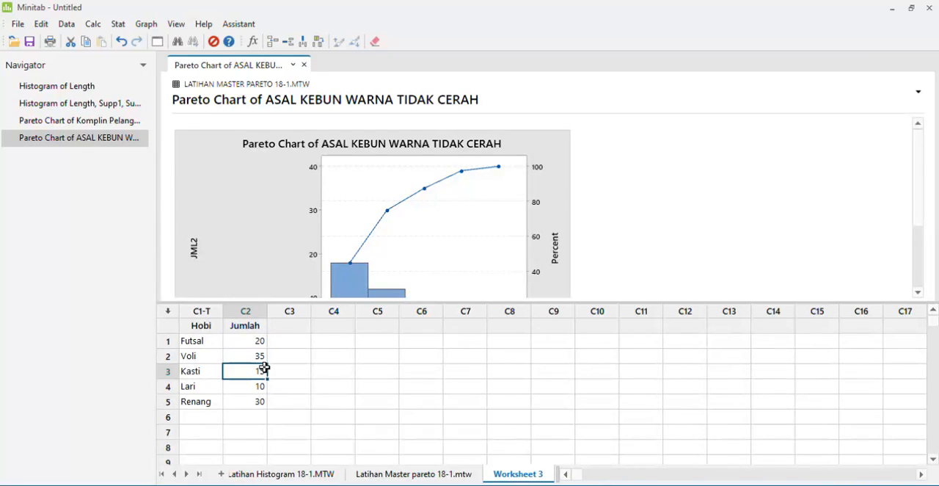
left_click(267, 385)
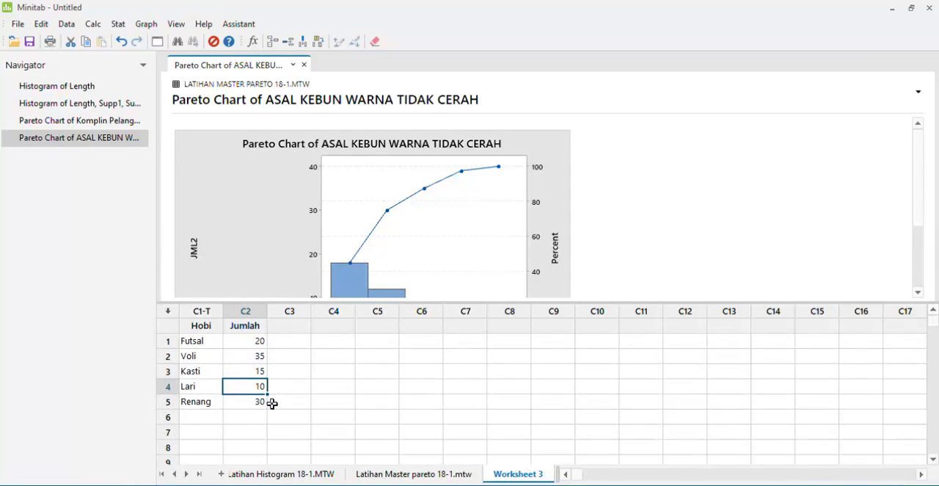
left_click(272, 402)
left_click(266, 414)
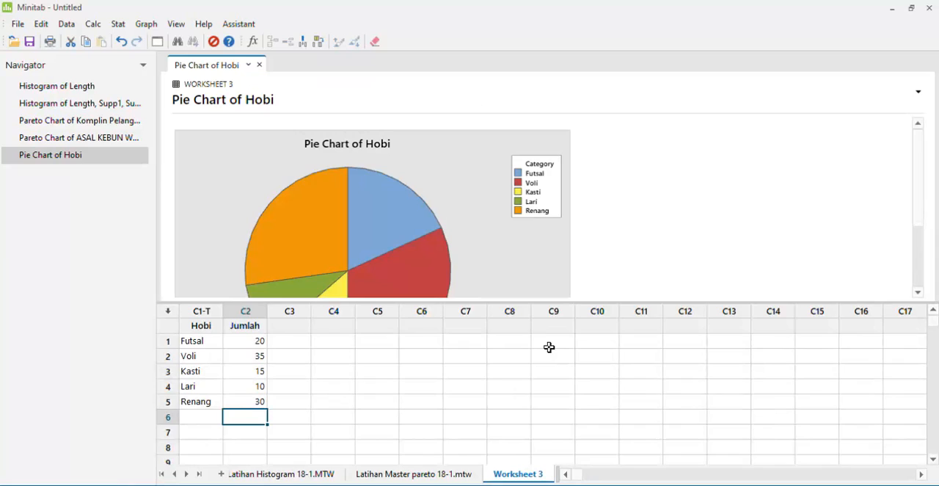
- Examine the category and percentage of each slice in the Hobi pie chart
left_click(921, 184)
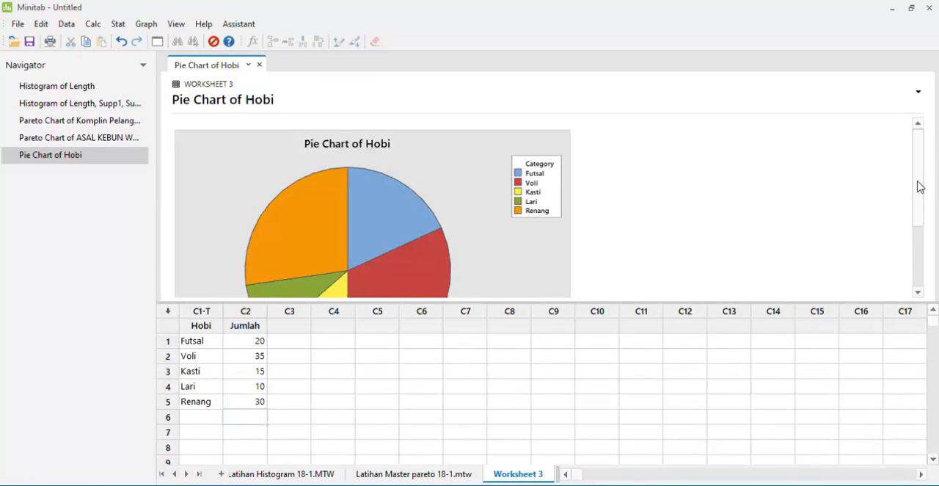
left_click_drag(922, 203, 922, 224)
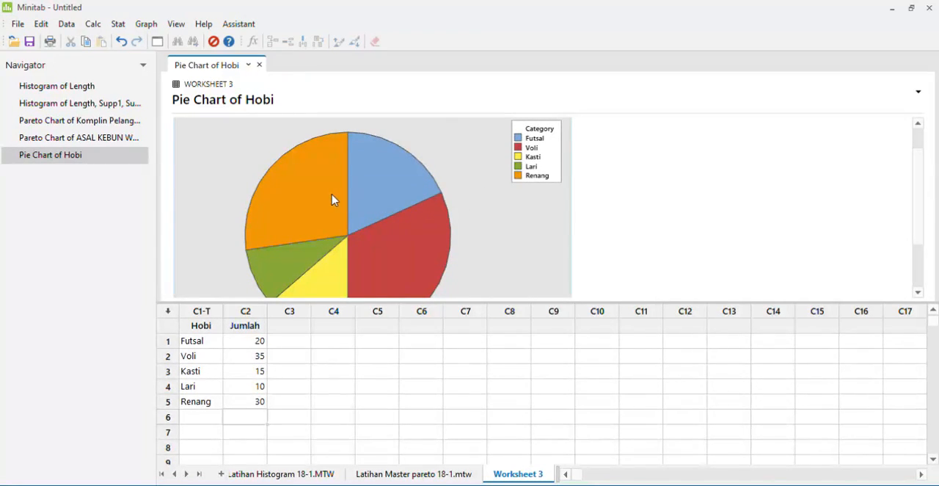
mouse_move(333, 200)
mouse_move(373, 183)
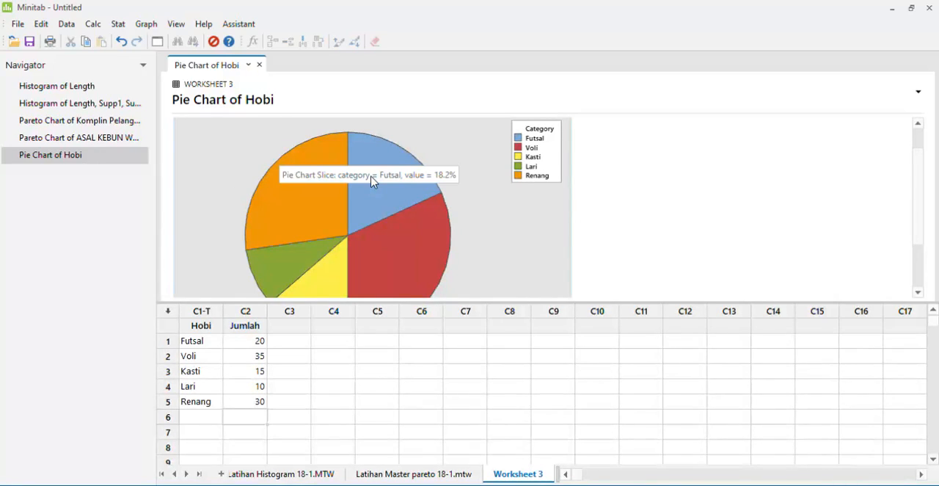
mouse_move(392, 231)
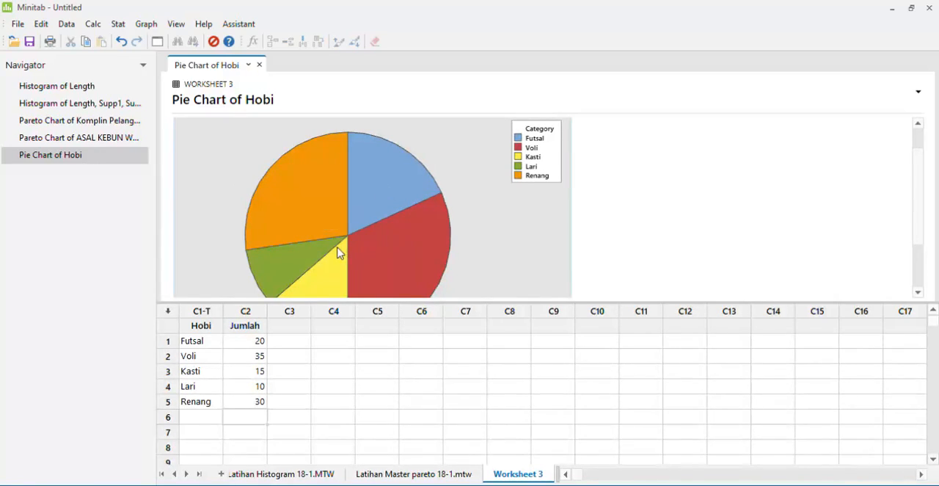
mouse_move(338, 251)
mouse_move(278, 250)
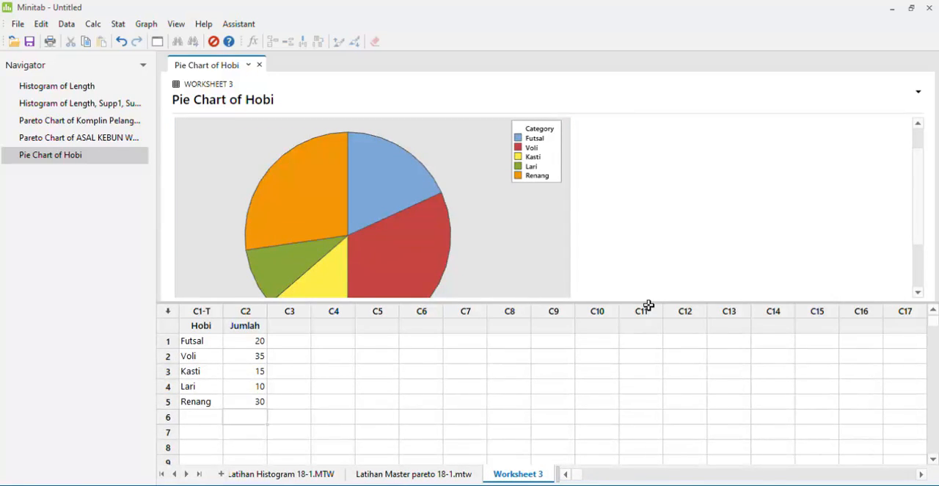
mouse_move(922, 208)
left_mouse_down()
mouse_move(923, 224)
mouse_move(914, 201)
mouse_move(914, 210)
left_mouse_up()
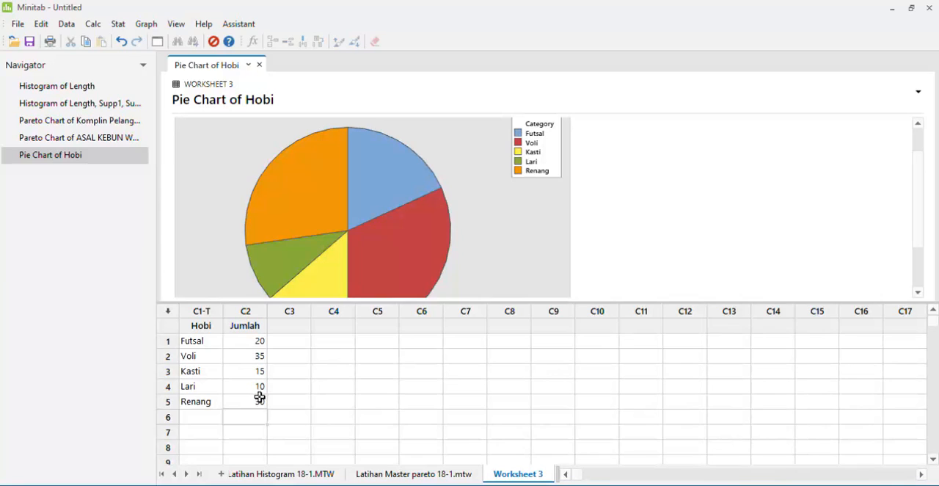
mouse_move(358, 224)
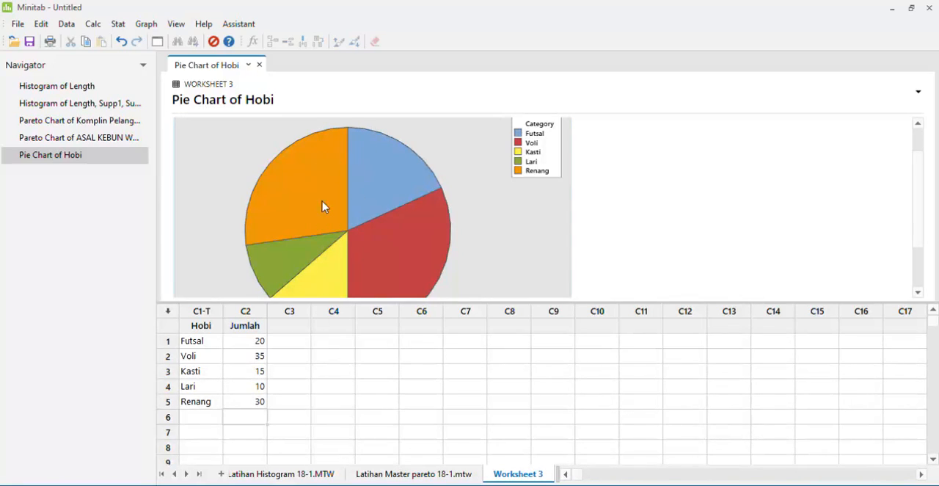
mouse_move(385, 203)
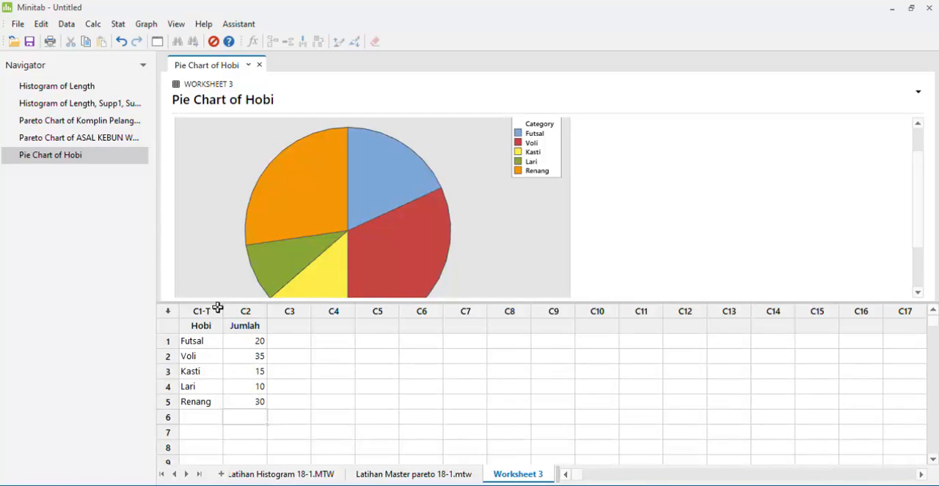
- Clear the contents of the Hobi column in Worksheet 3 and undo the deletion
left_click(218, 308)
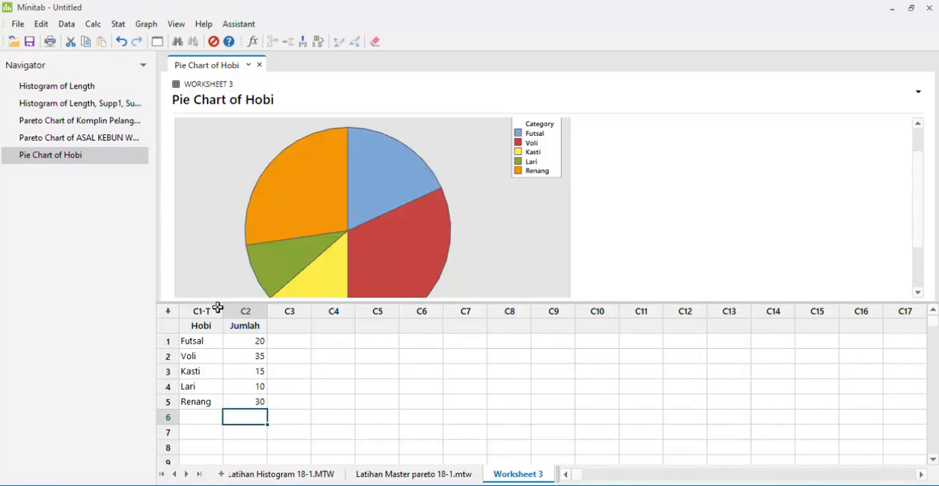
left_click(199, 309)
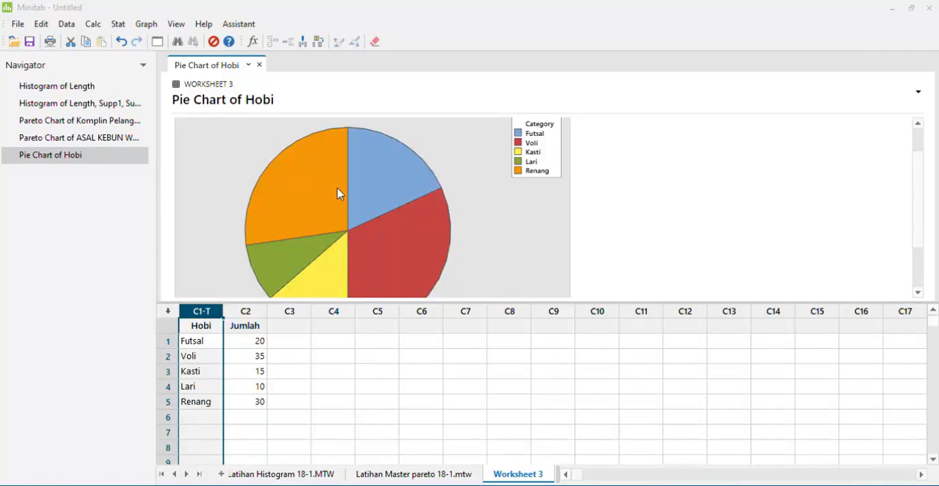
left_click(531, 348)
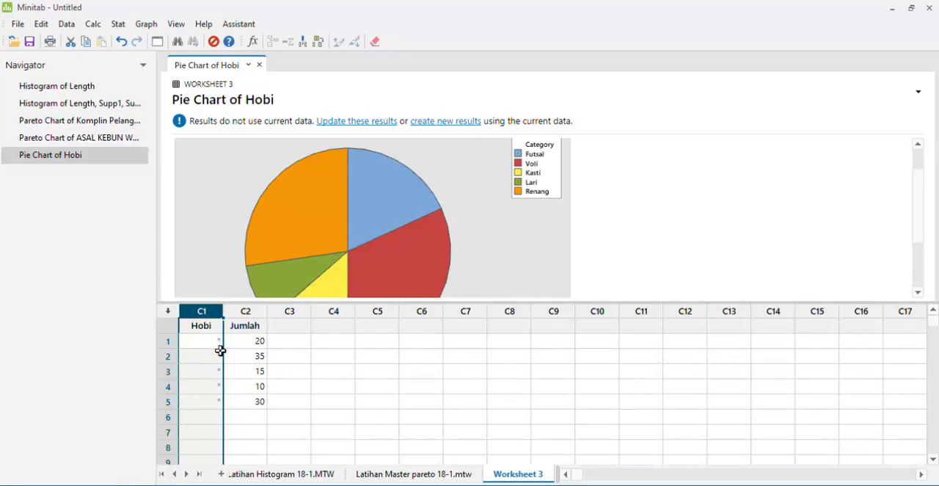
key("ctrl+z")
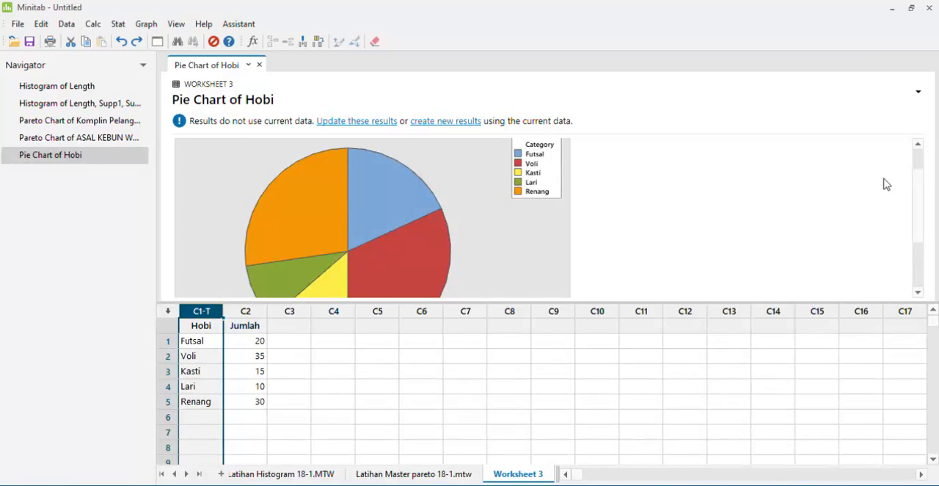
left_click(922, 190)
left_click_drag(921, 189, 921, 165)
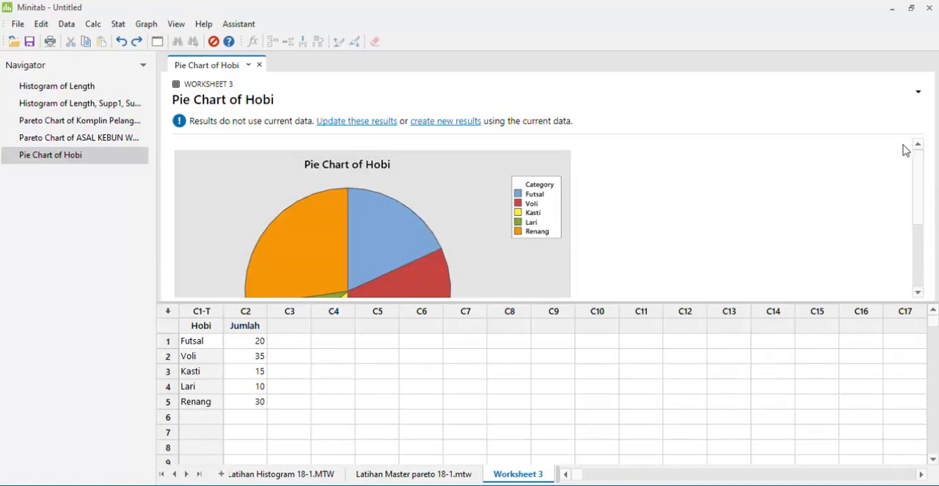